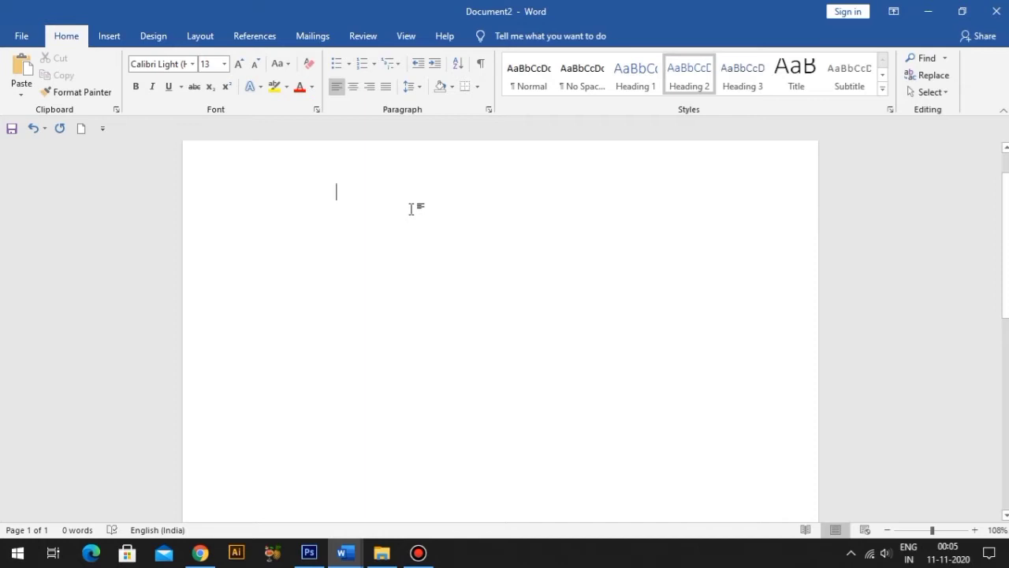
Insert the elijah-hiett-umfpFoKxlVg-unsplash photo from Downloads into Document2.
click(111, 36)
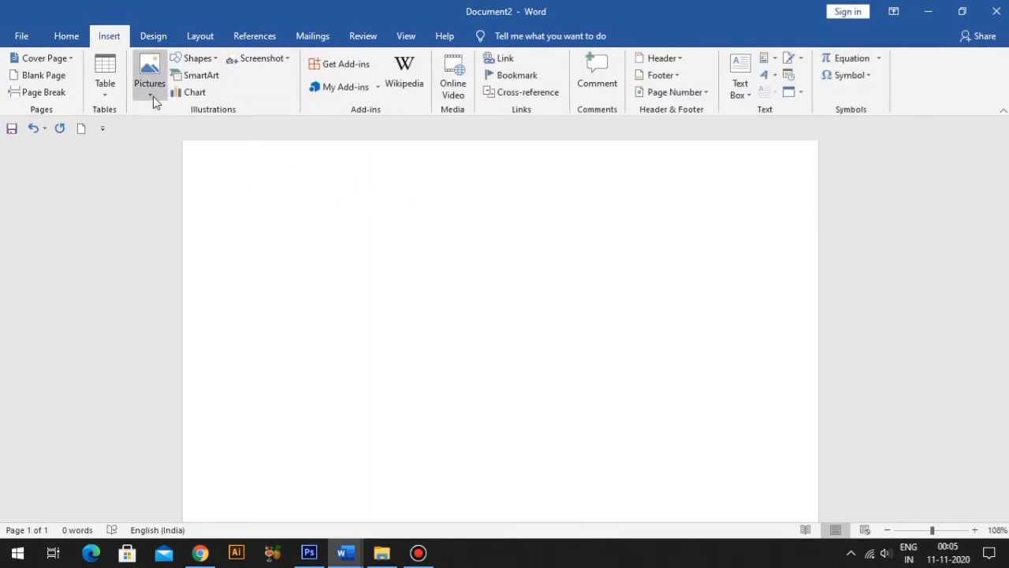
click(150, 94)
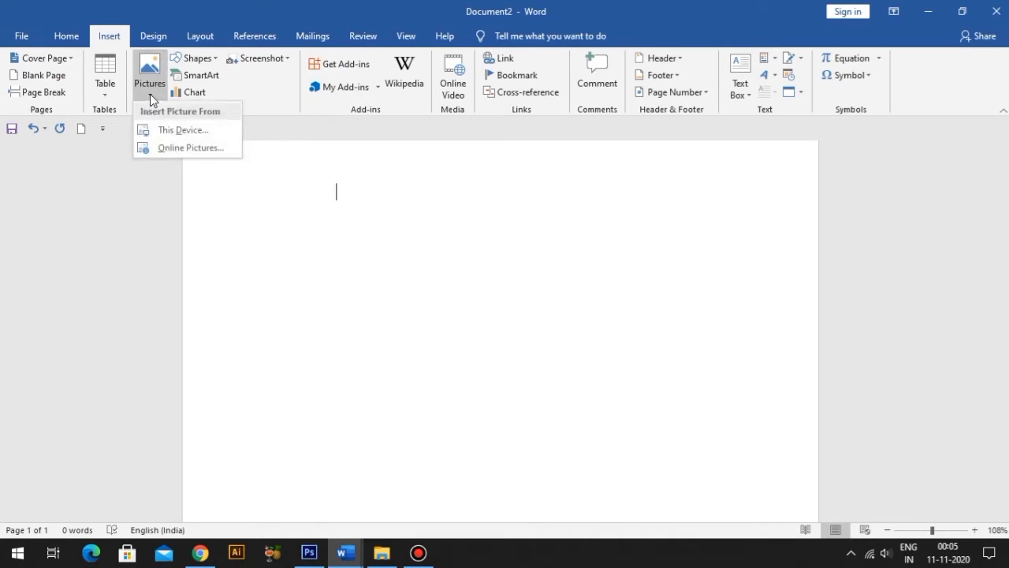
click(180, 131)
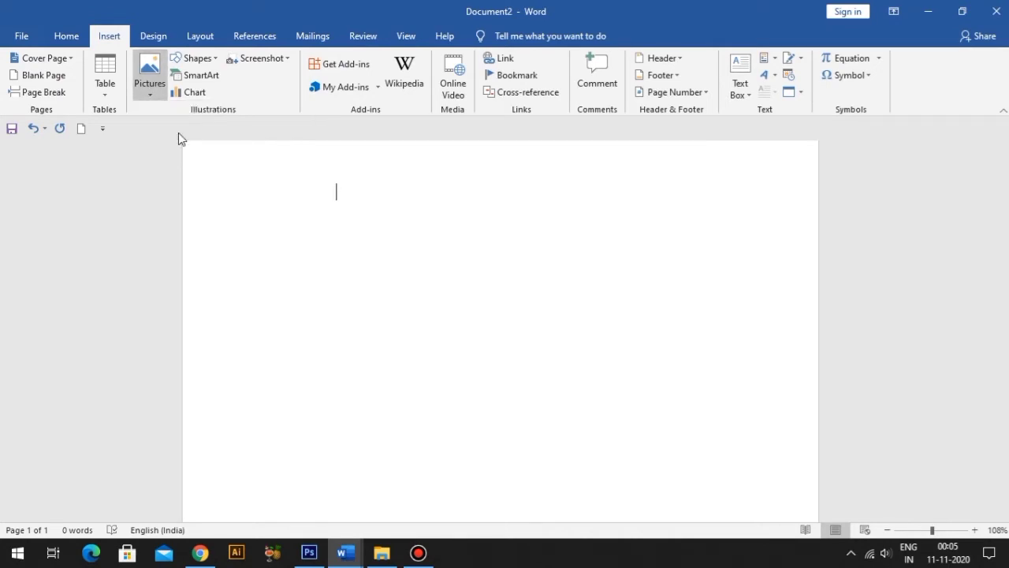
scroll(311, 180, down, 3)
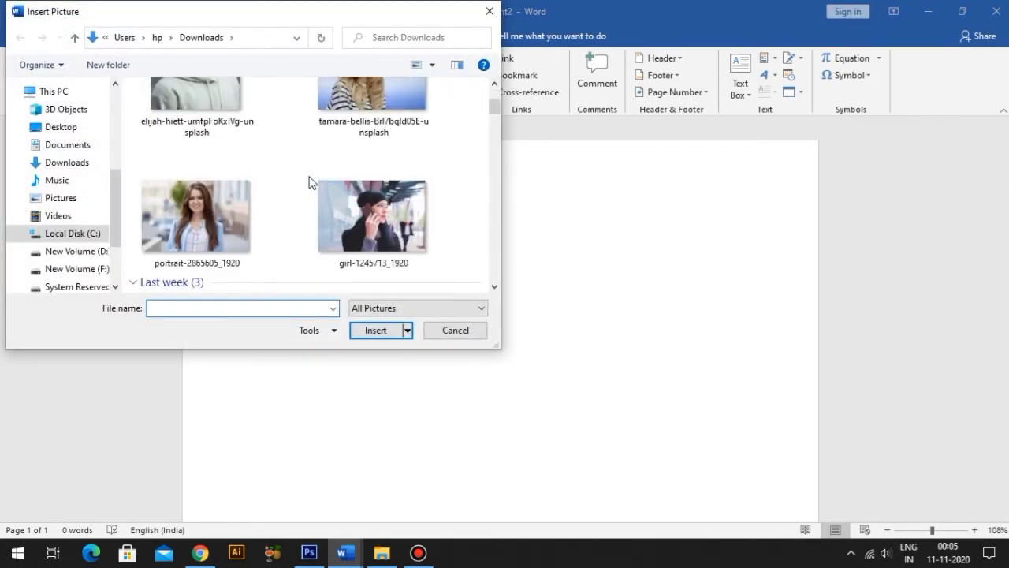
scroll(310, 181, down, 3)
scroll(310, 182, up, 6)
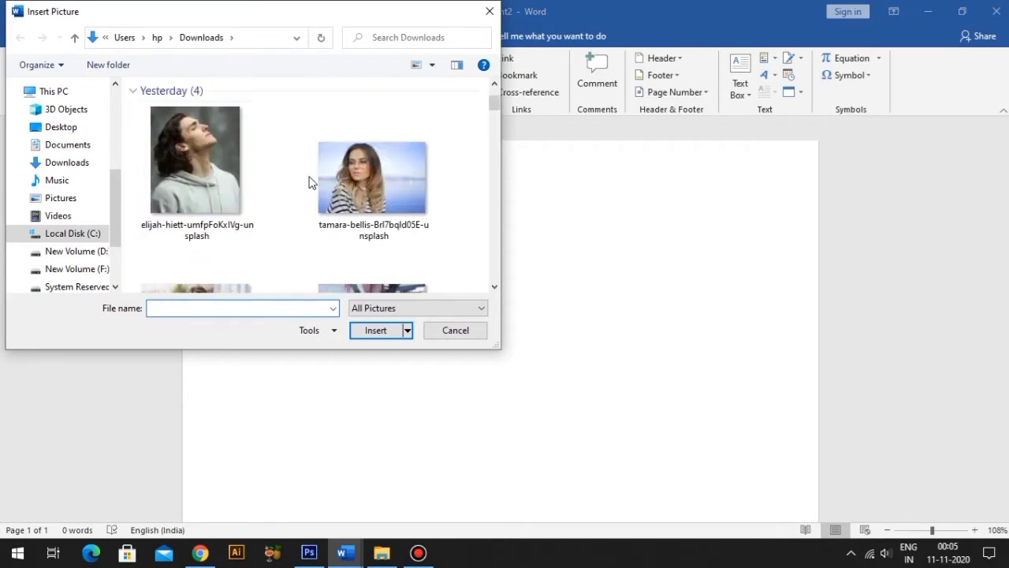
click(225, 166)
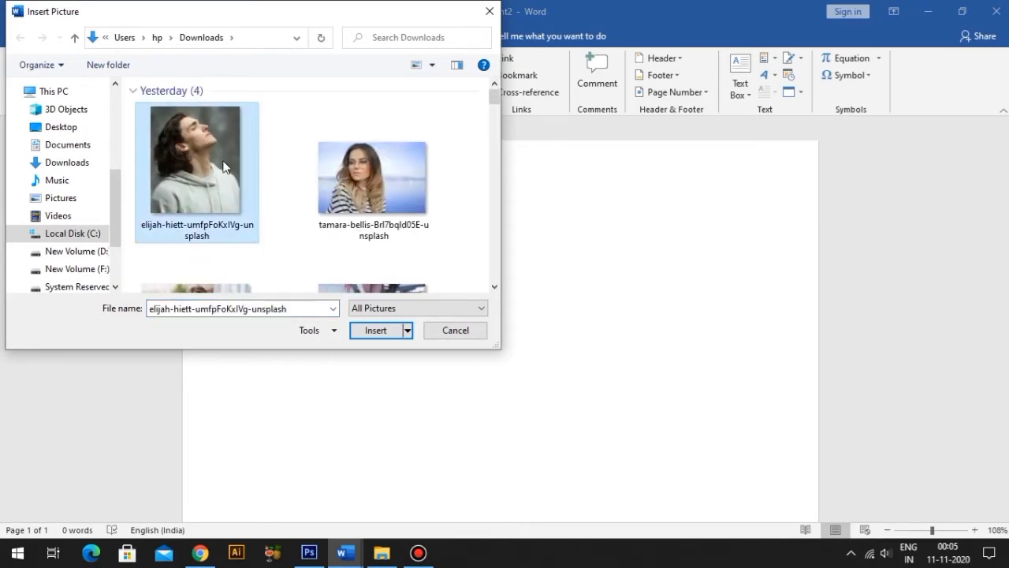
click(375, 331)
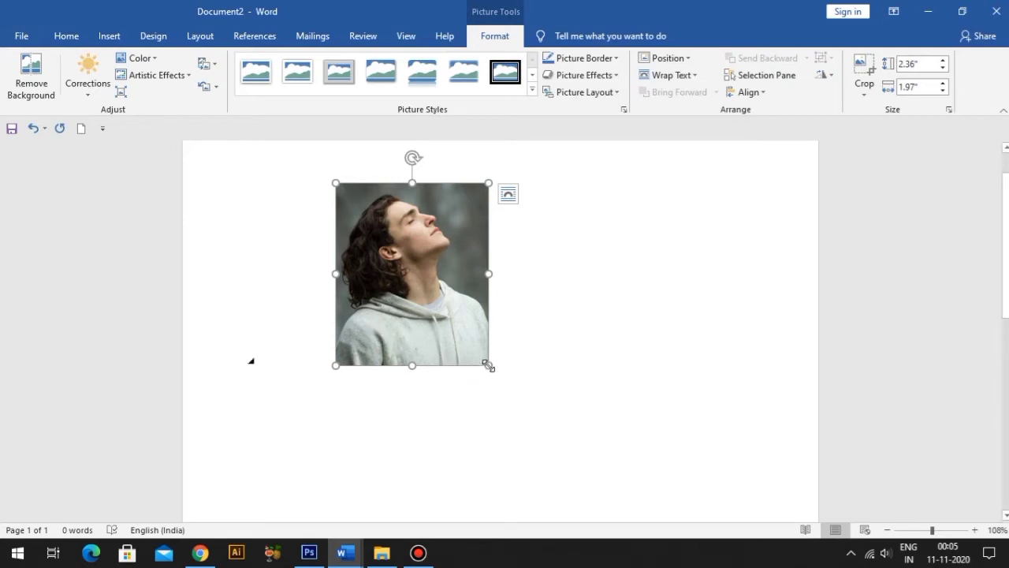
Drag the photo's corner handles until it measures about 4.42" by 3.68".
drag(488, 364, 586, 500)
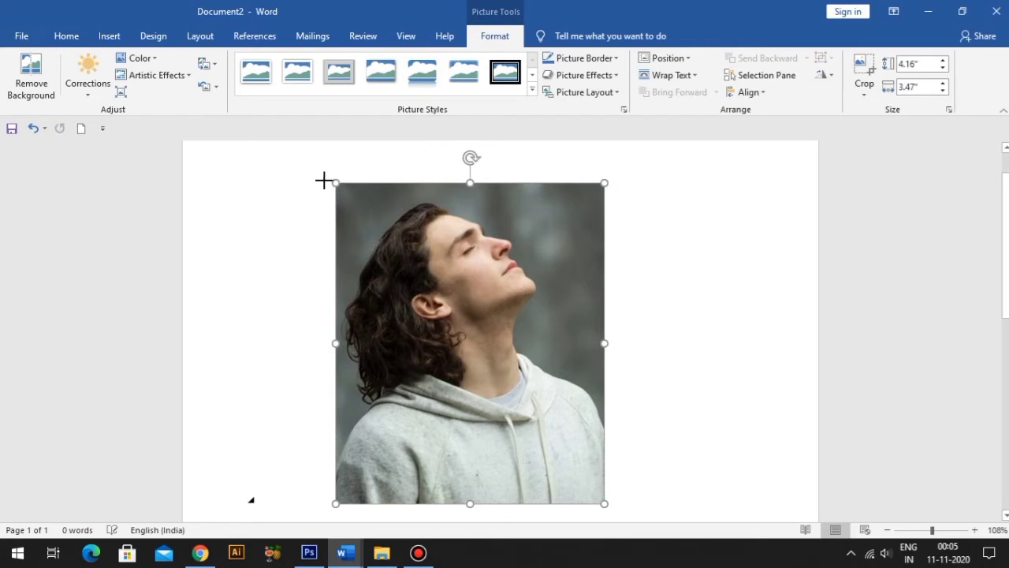
drag(337, 183, 319, 178)
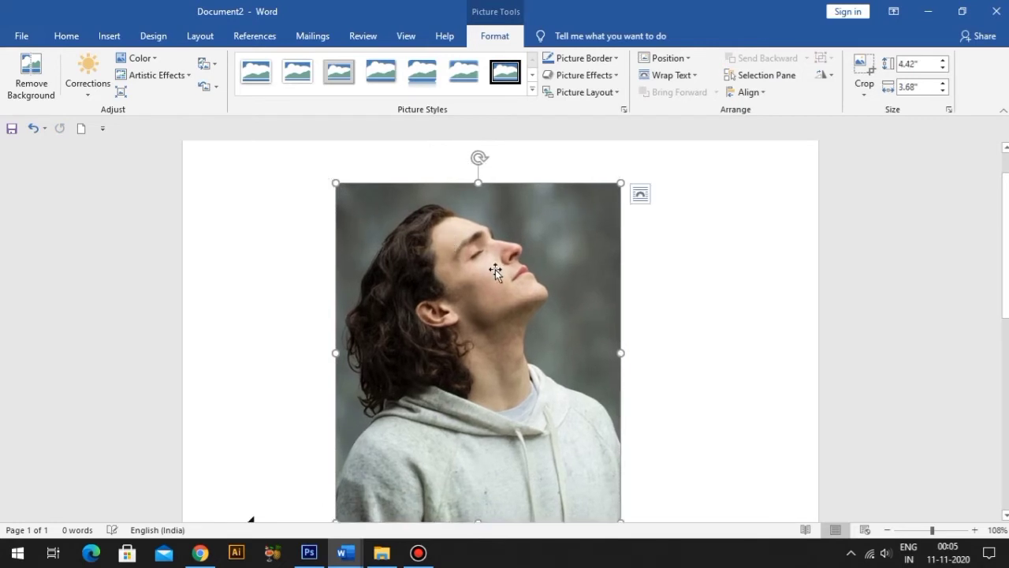
drag(495, 268, 494, 254)
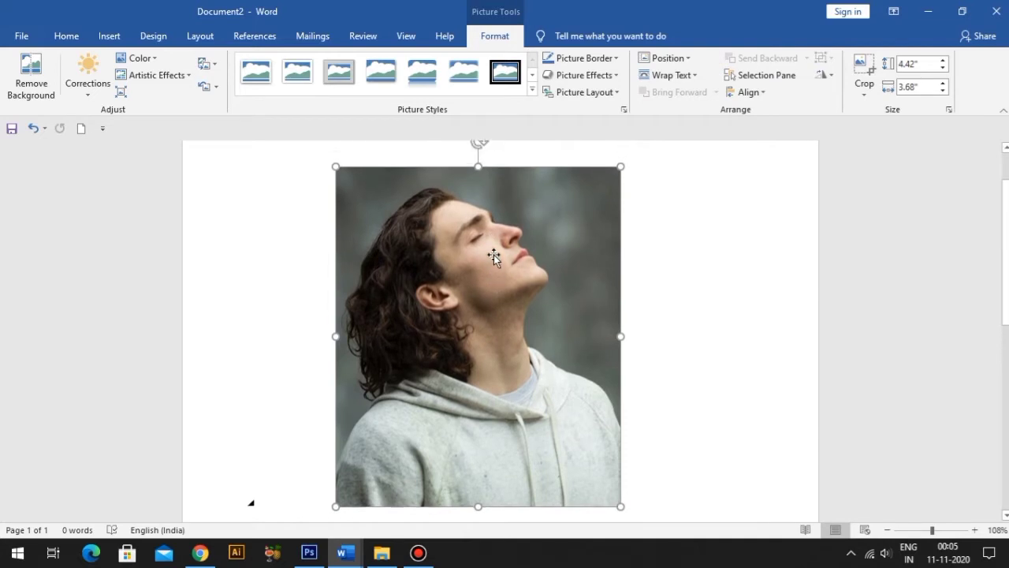
drag(1006, 250, 978, 254)
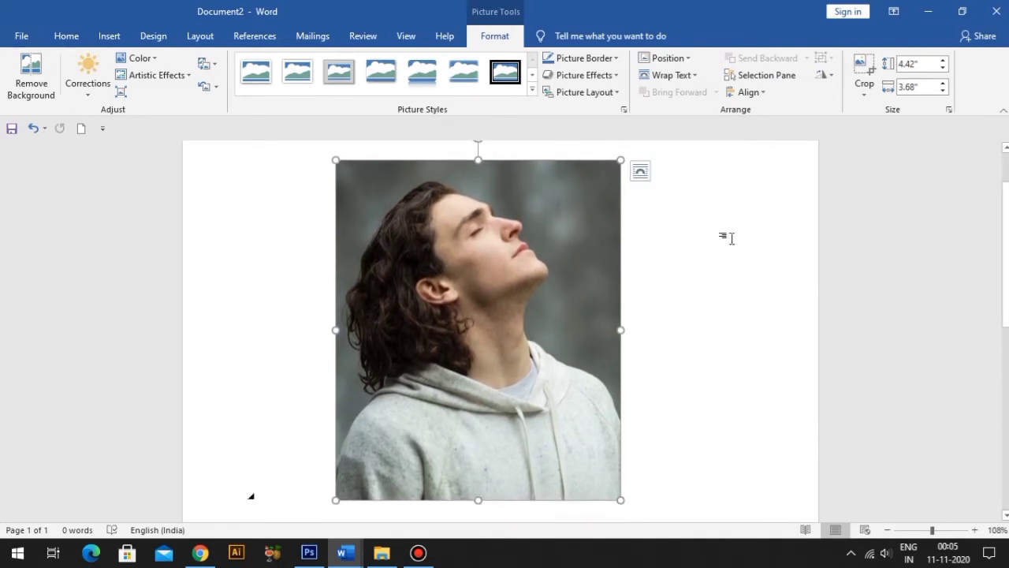
mouse_move(477, 336)
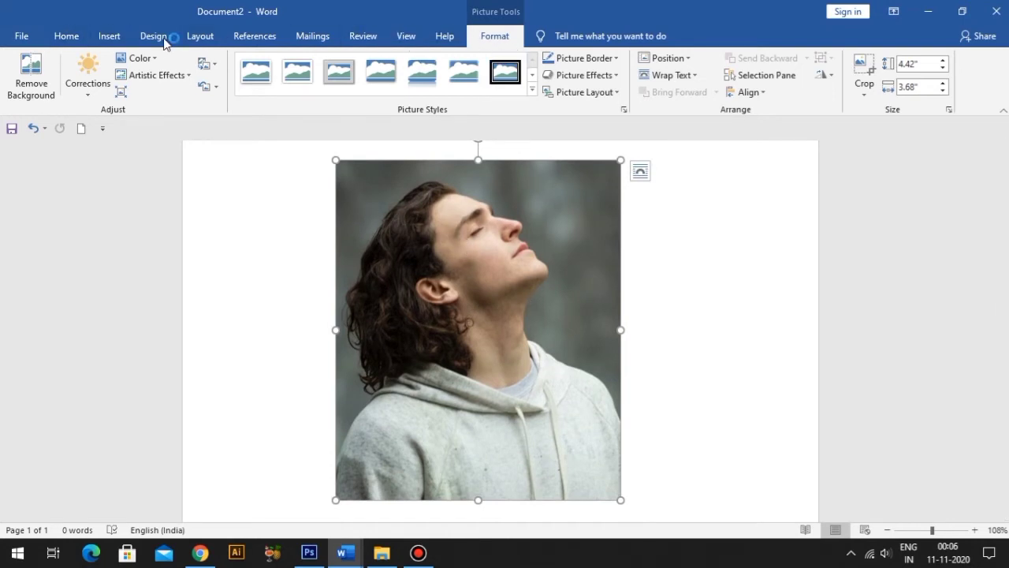
click(66, 37)
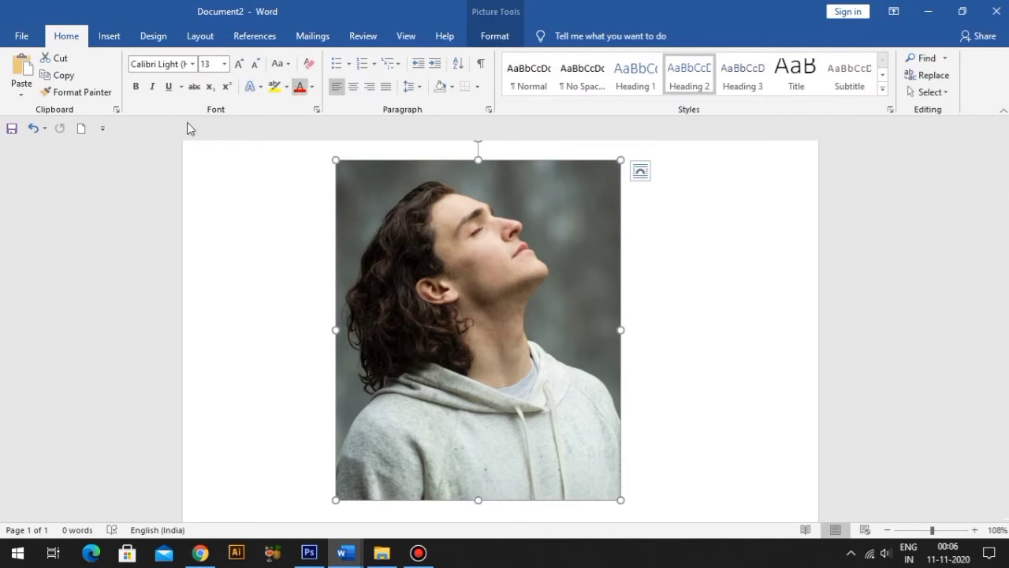
click(496, 40)
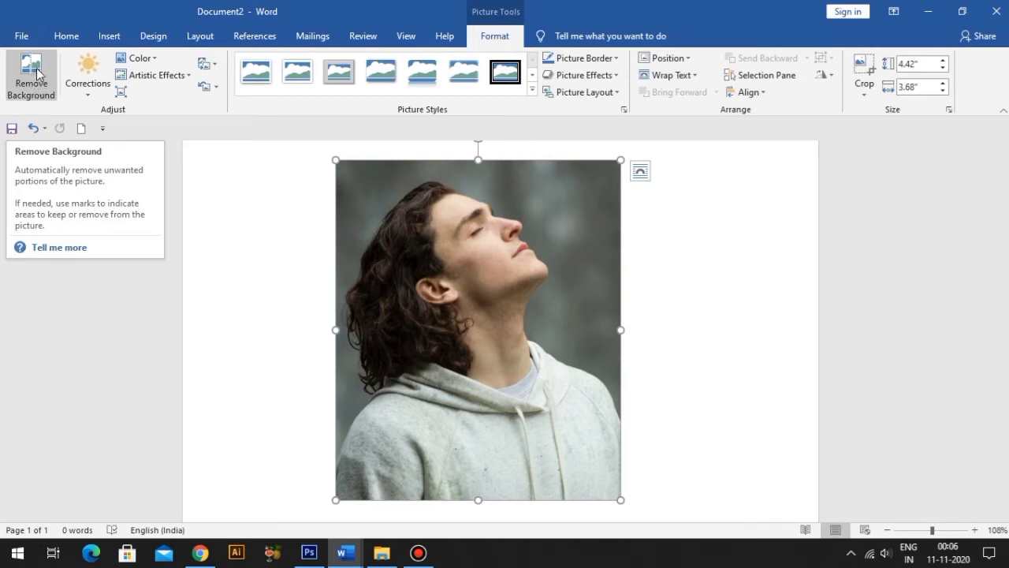
Start Remove Background and stretch the kept-region marquee to all four edges of the photo.
click(37, 72)
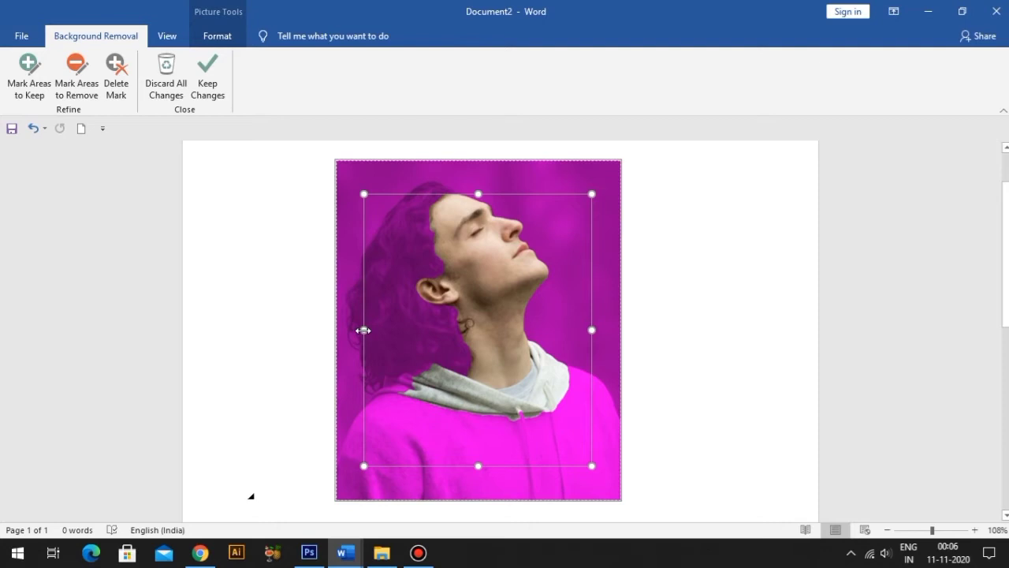
drag(363, 330, 335, 330)
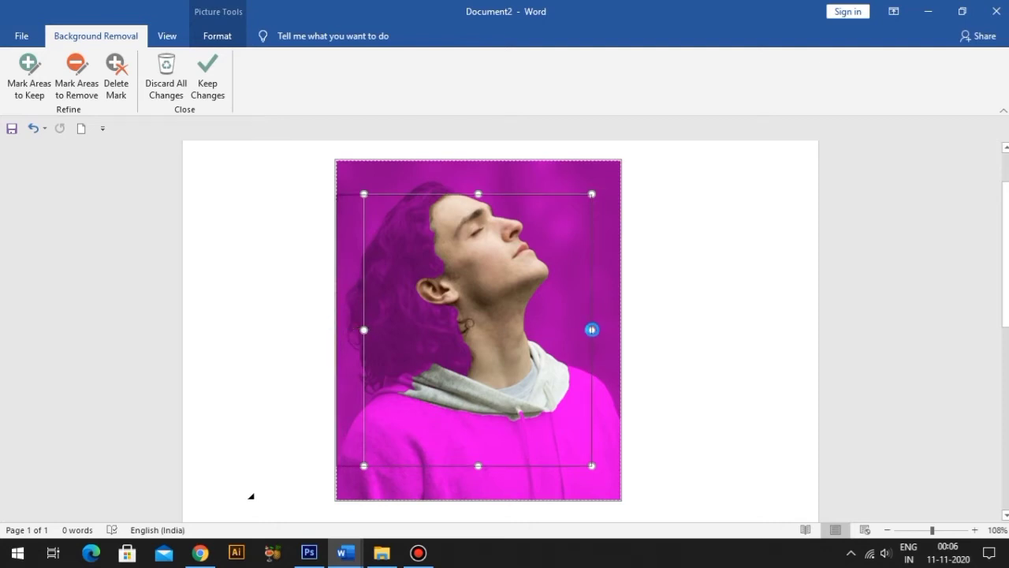
drag(591, 330, 619, 330)
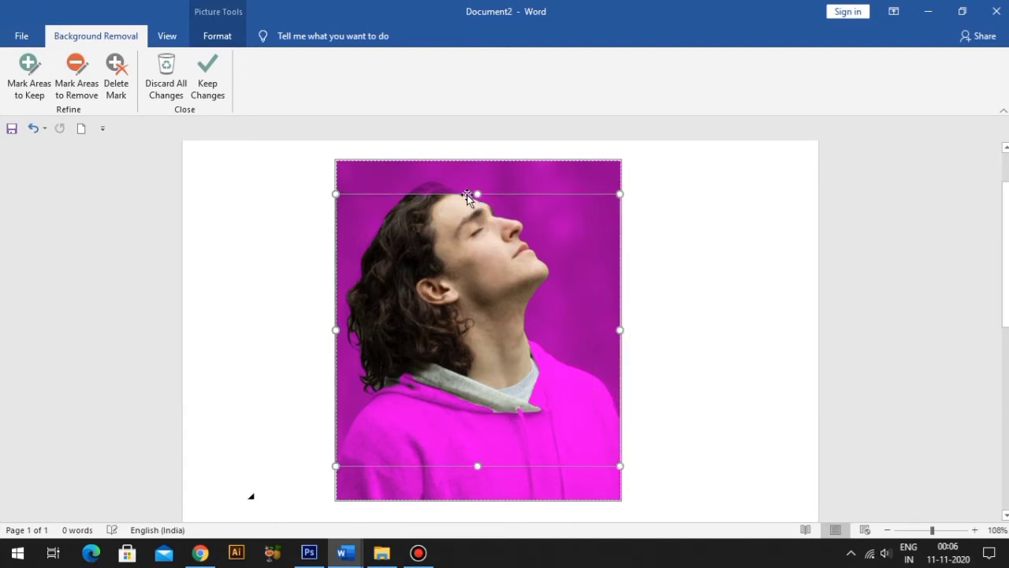
drag(477, 193, 477, 158)
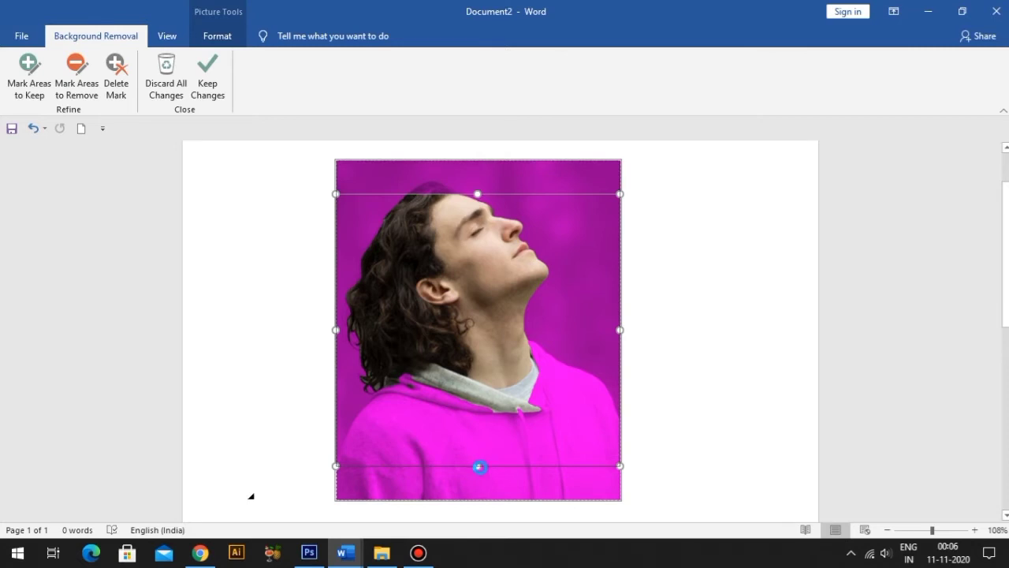
drag(479, 467, 482, 494)
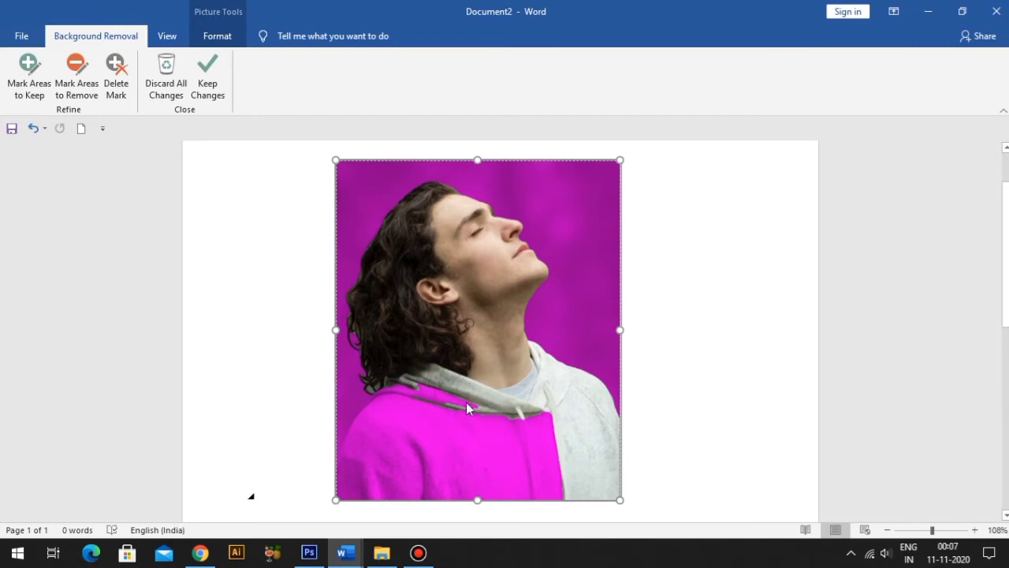
Mark the grey hoodie and its left shoulder as areas to keep.
click(28, 63)
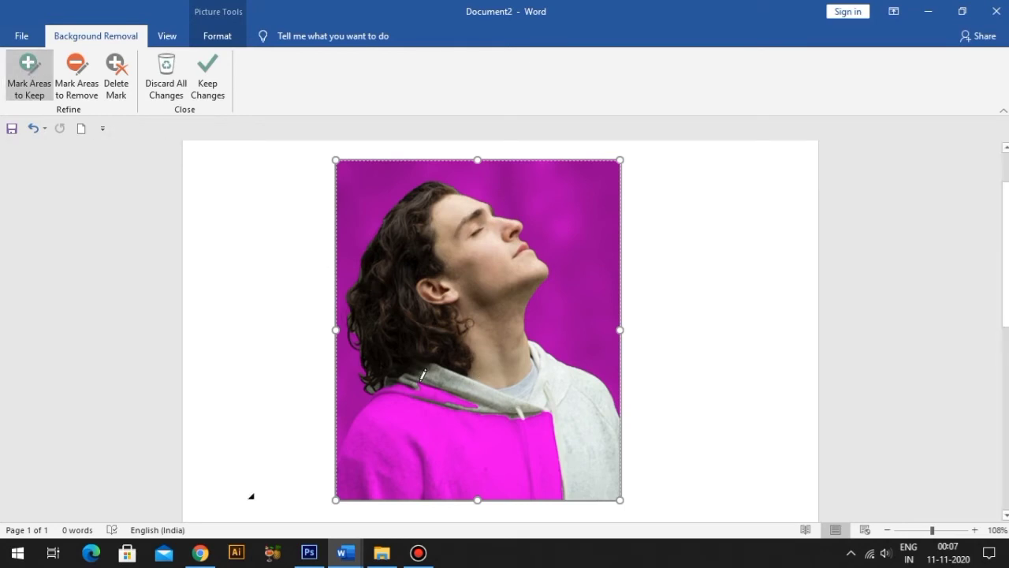
drag(399, 386, 473, 475)
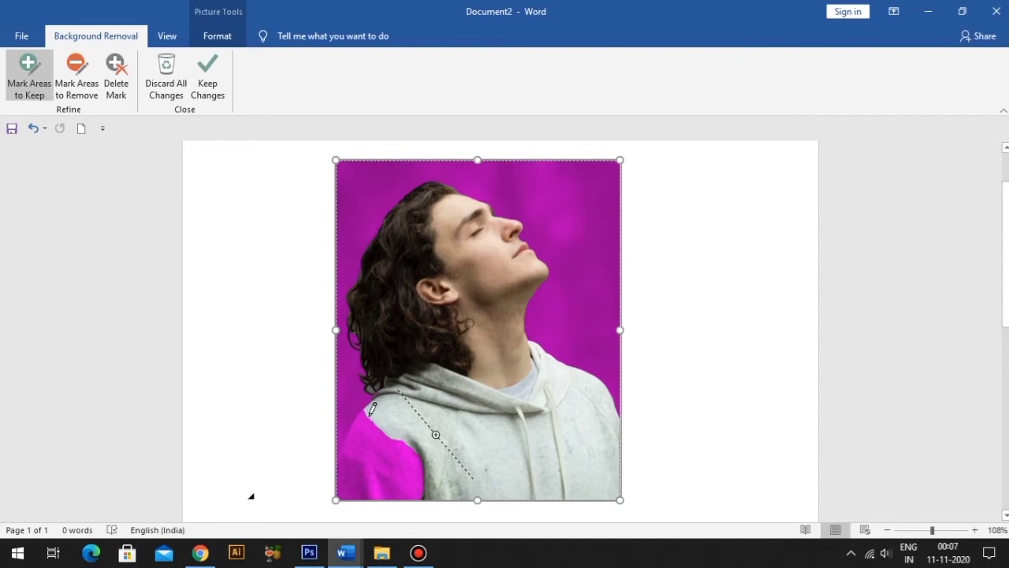
drag(372, 412, 360, 498)
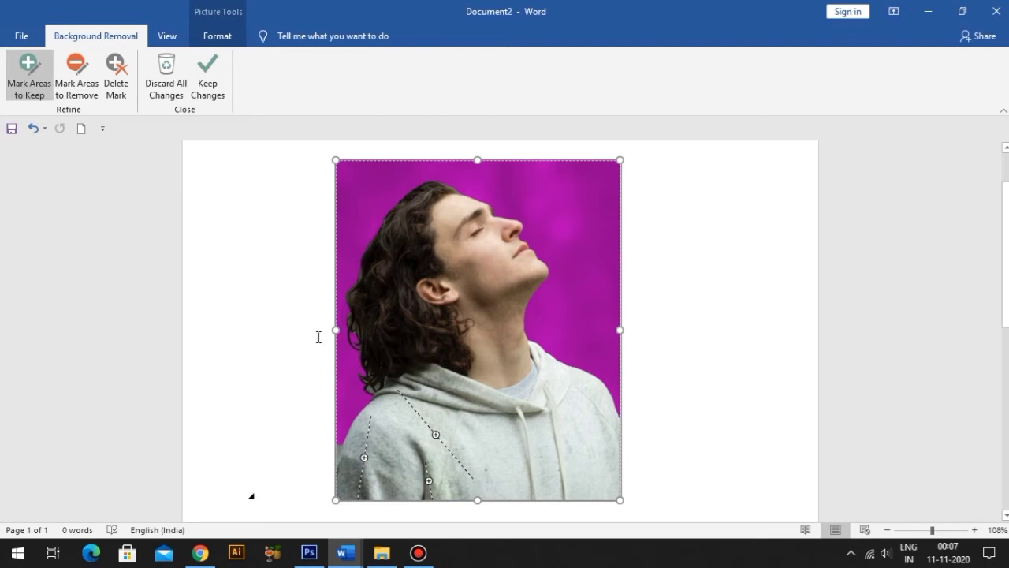
Mark the left-edge strip and background near the hair for removal.
click(72, 79)
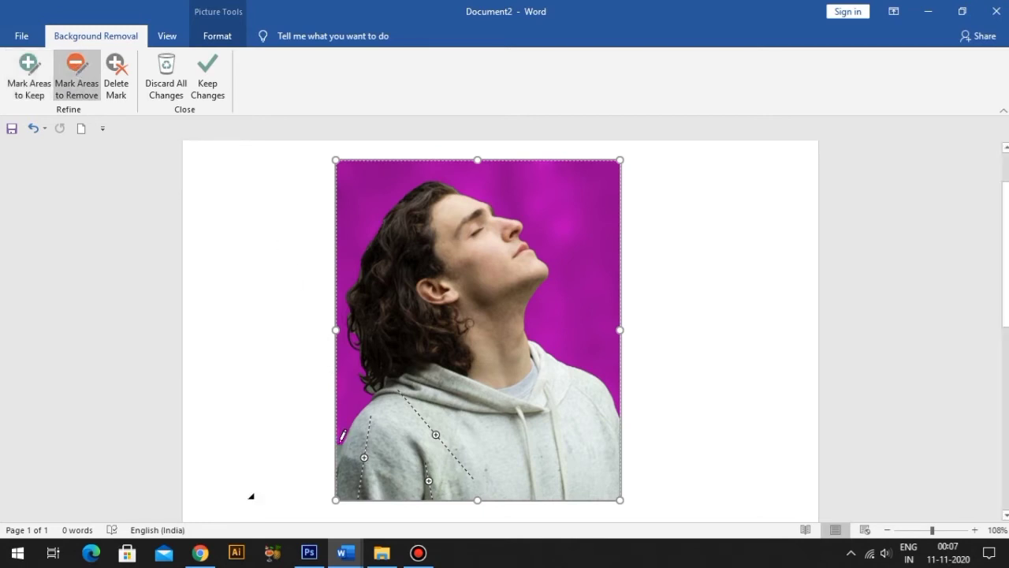
drag(343, 436, 336, 460)
click(372, 382)
click(377, 383)
Keep the background-removal changes and deselect the photo to view the cut-out.
click(207, 69)
click(729, 322)
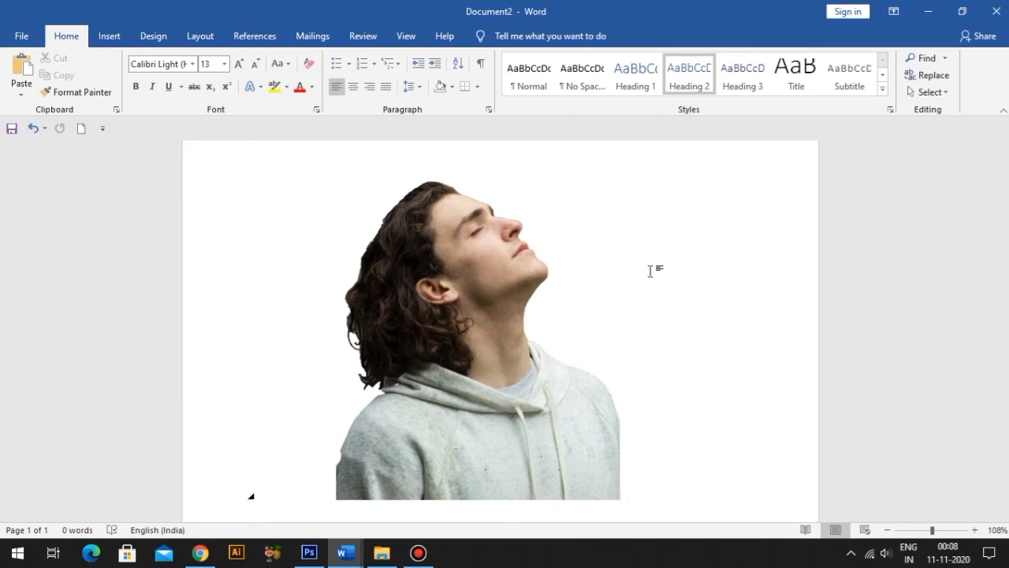
Copy the cut-out photo from Document2.
click(502, 262)
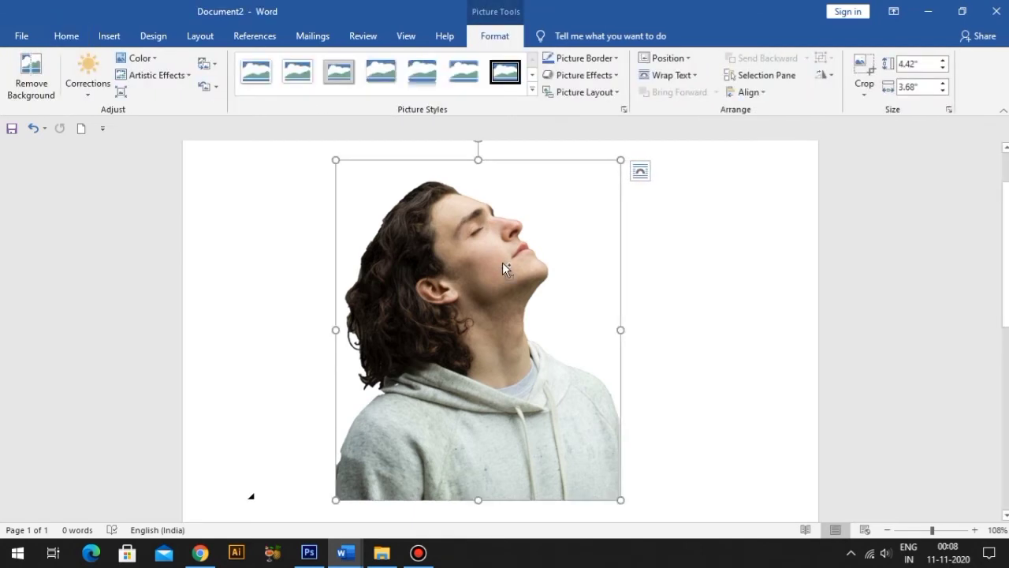
right_click(502, 261)
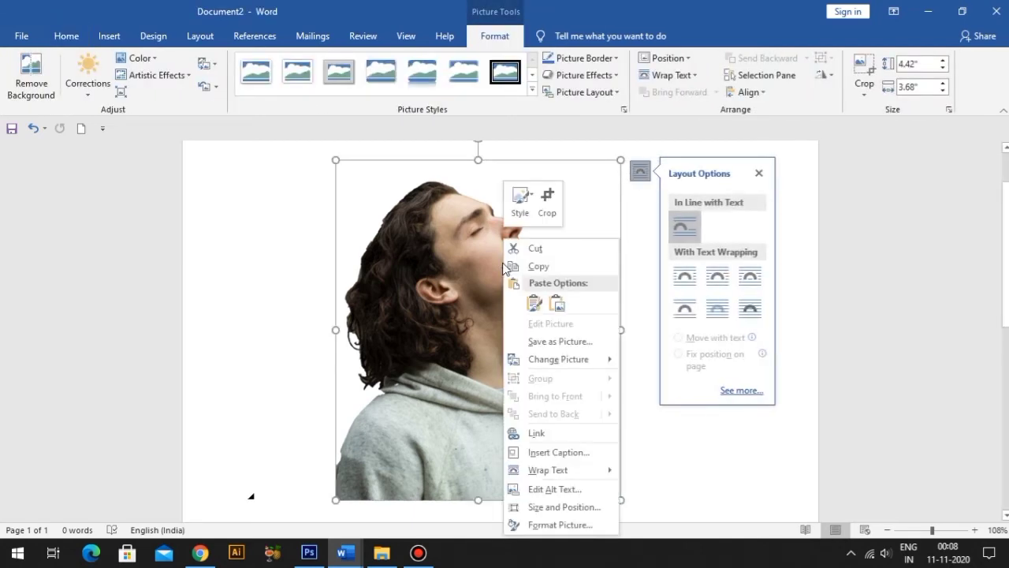
click(541, 267)
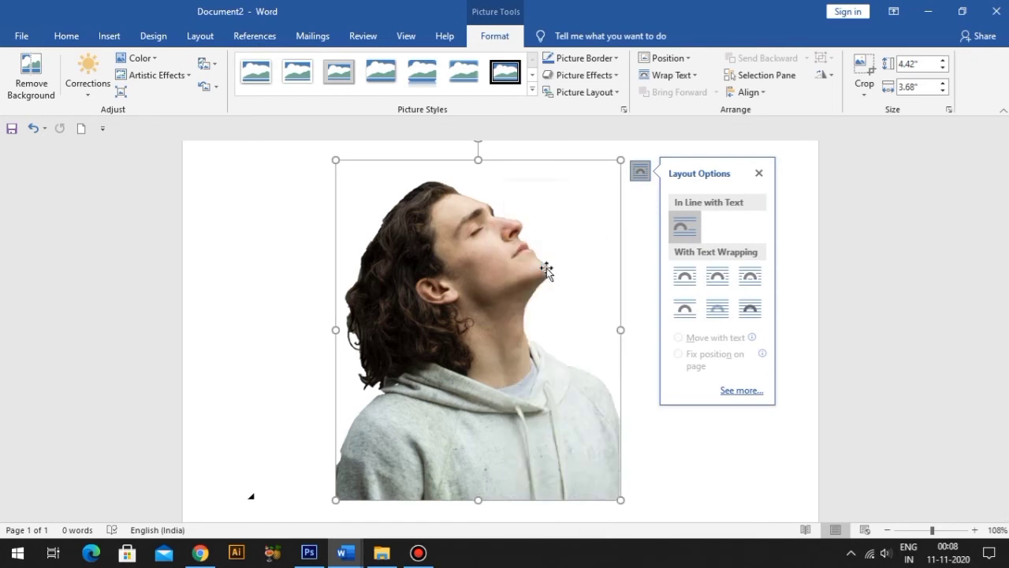
click(641, 317)
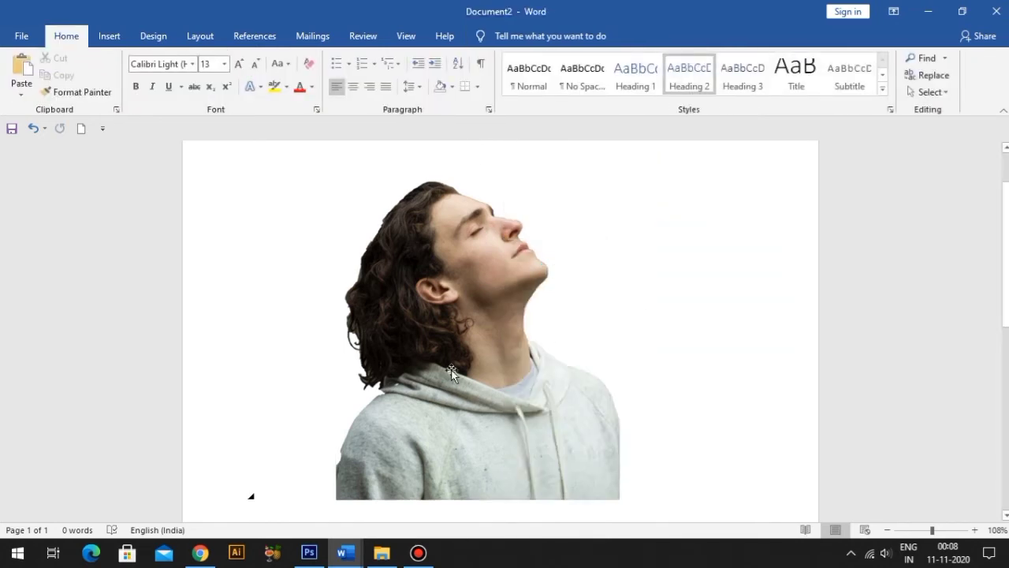
Paste the photo into Document1 and move it just before the "Instead," paragraph.
mouse_move(342, 553)
click(277, 474)
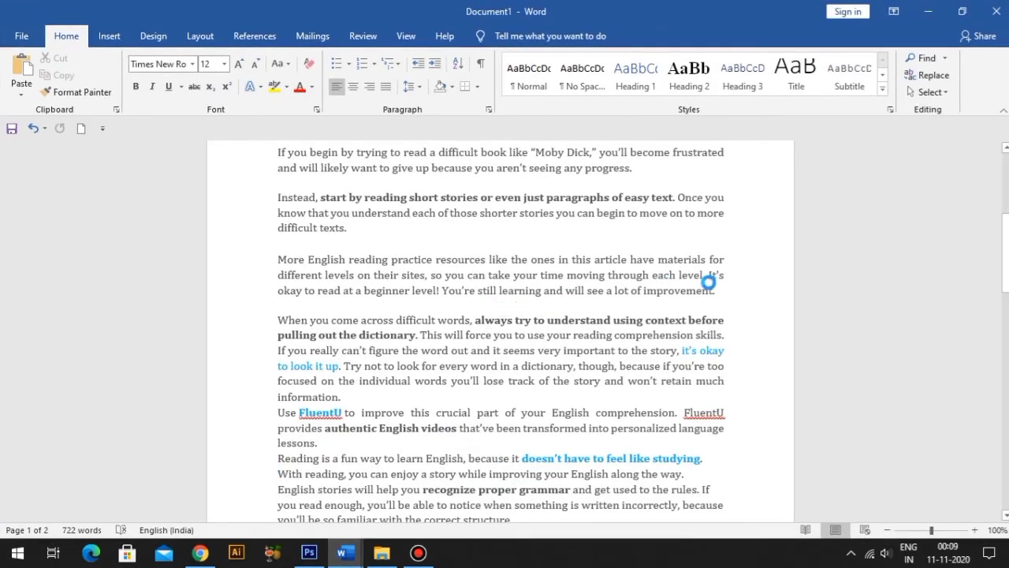
scroll(708, 282, up, 2)
key(ctrl+v)
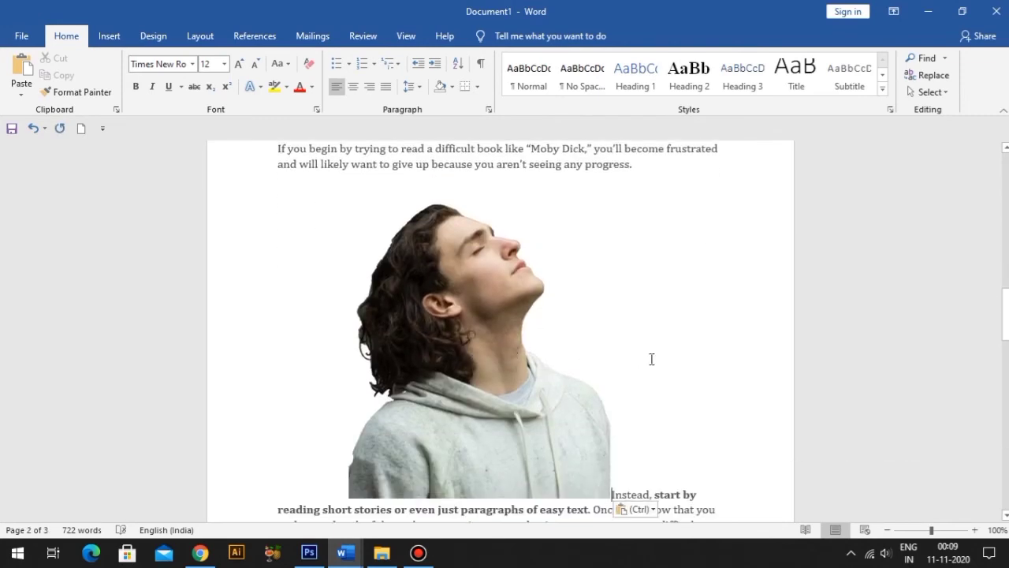
click(552, 351)
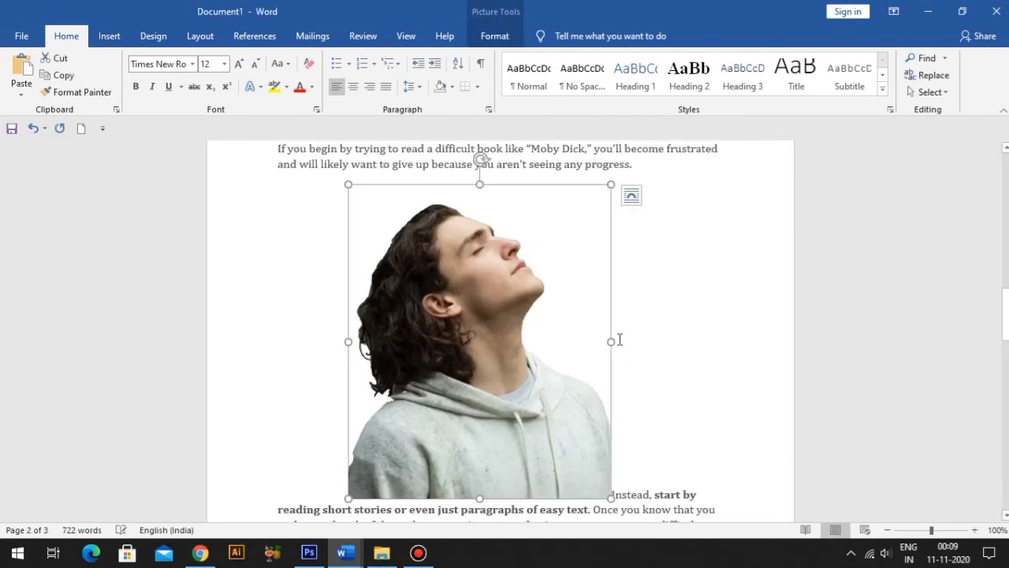
mouse_move(613, 337)
mouse_down()
mouse_move(637, 308)
mouse_move(629, 308)
mouse_up()
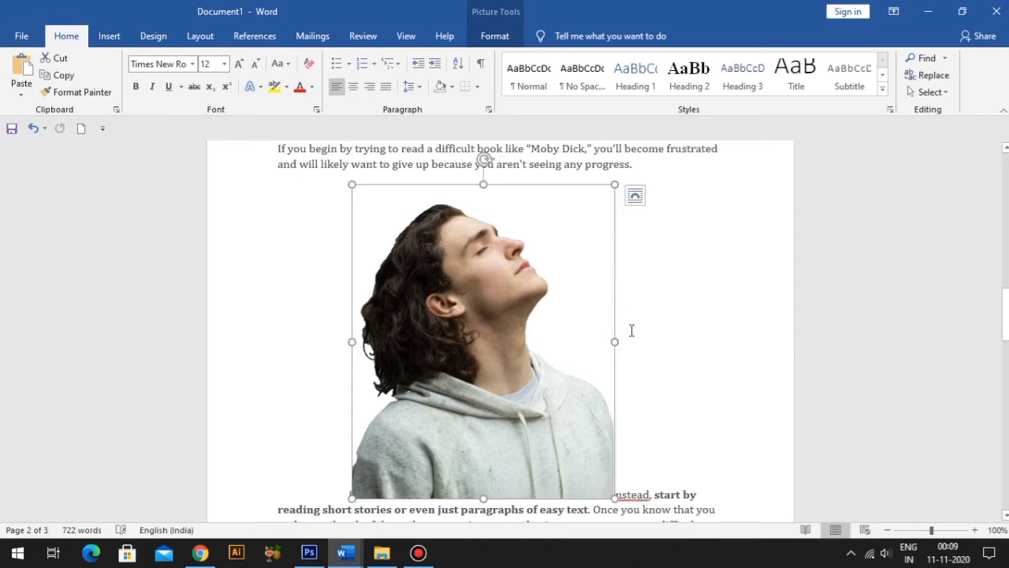
Set Tight text wrapping on the photo and shrink it to about 3.99" by 3.32".
click(495, 36)
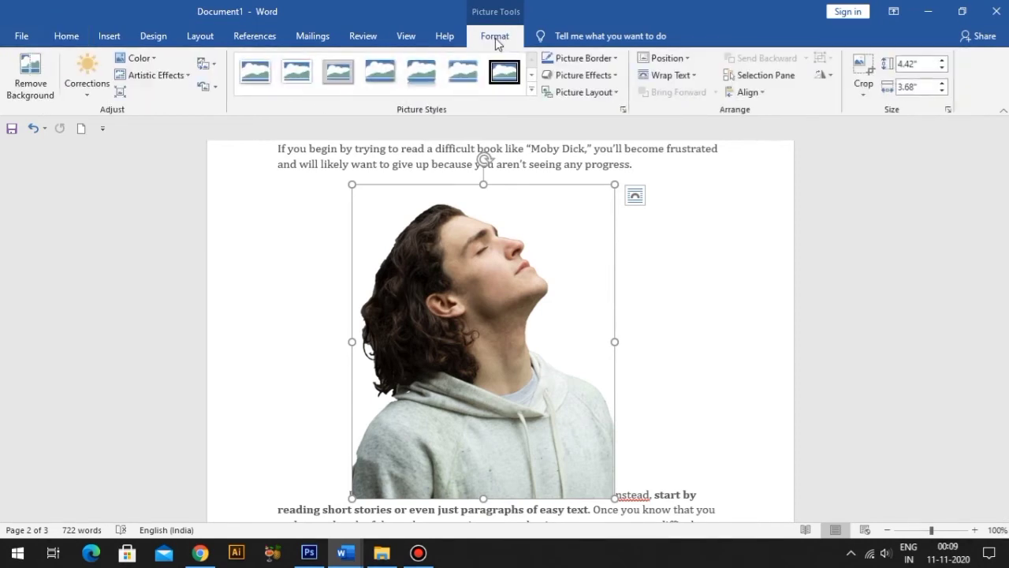
click(670, 75)
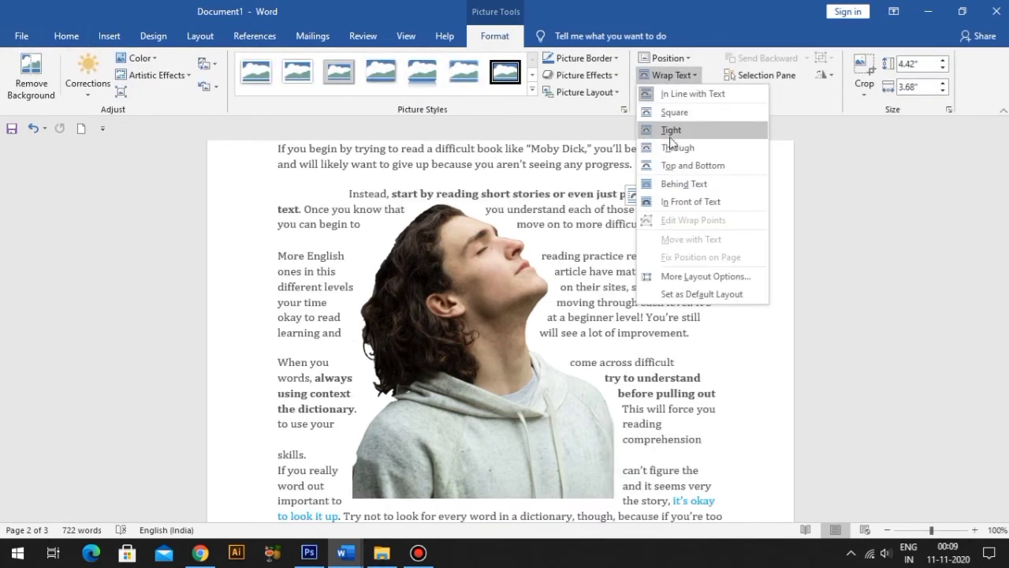
click(656, 132)
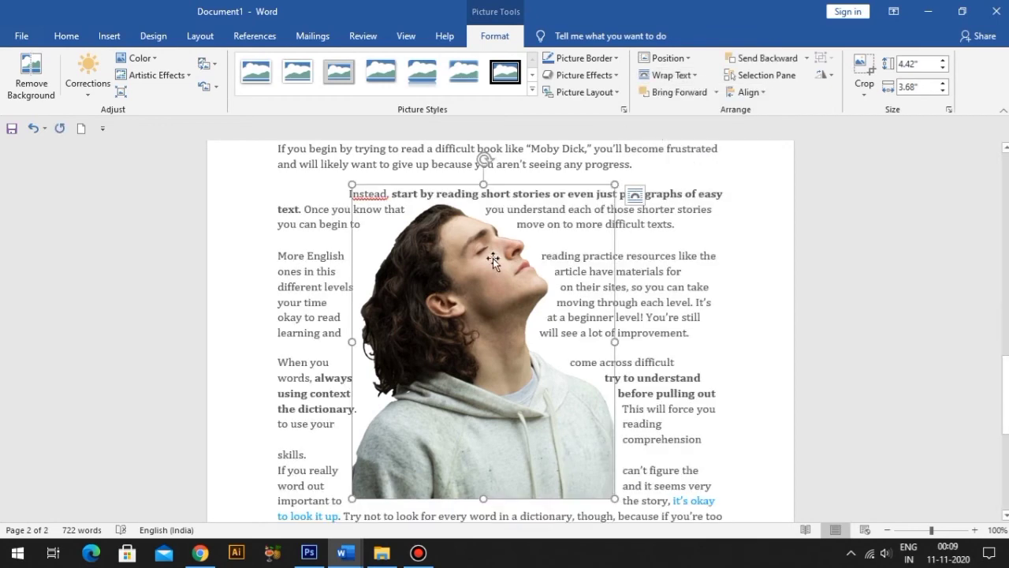
click(744, 348)
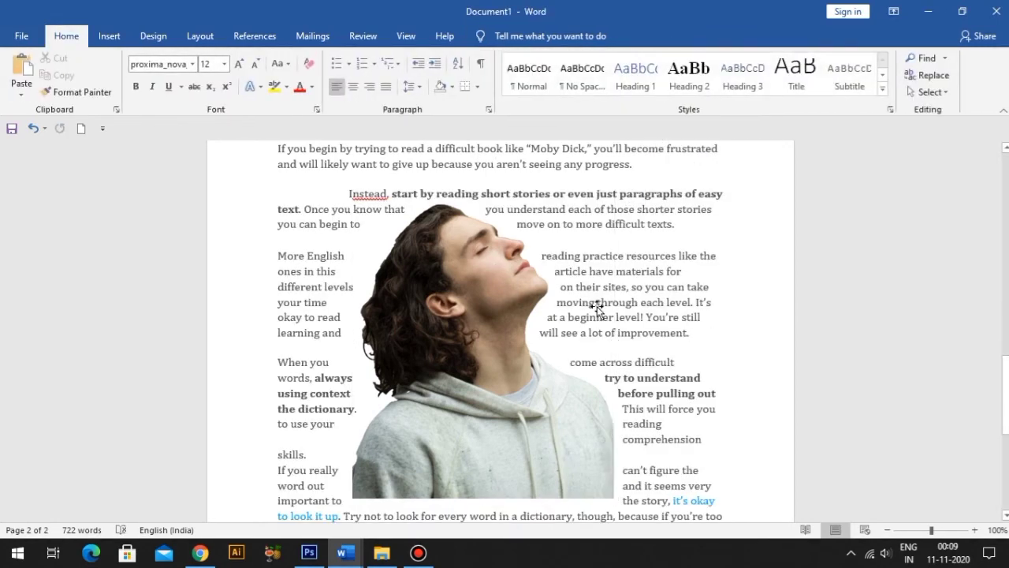
click(494, 285)
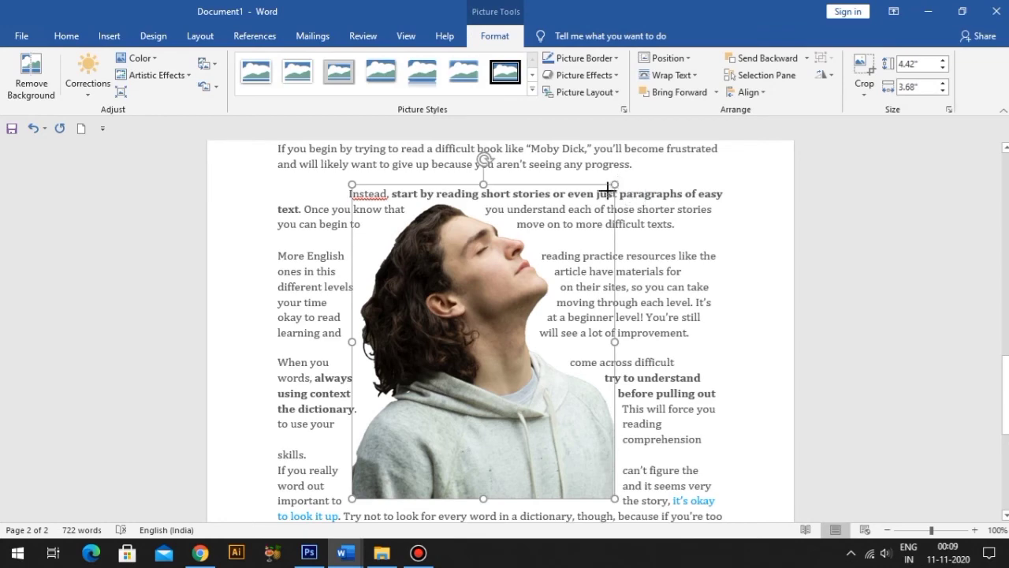
drag(615, 185, 589, 213)
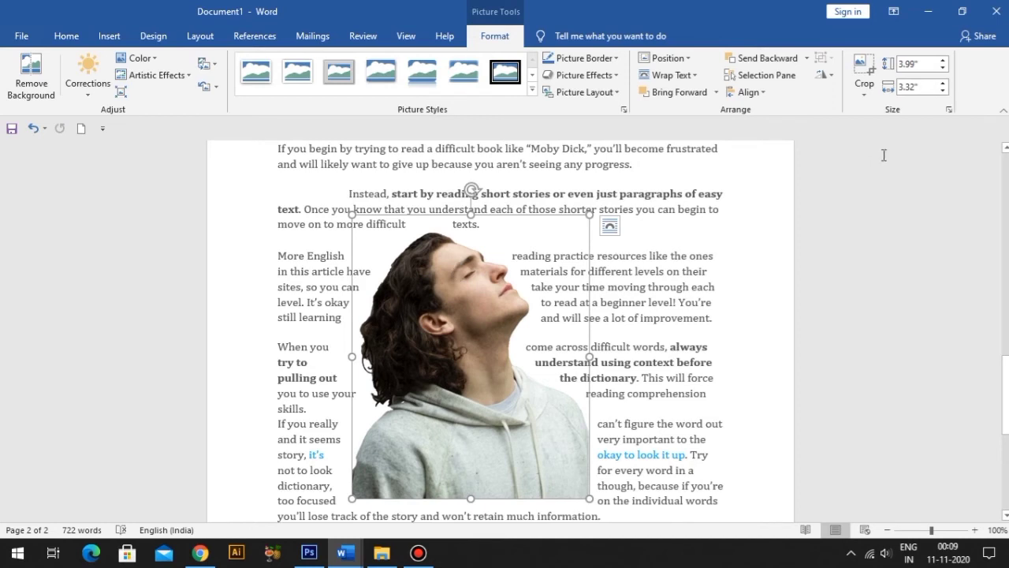
Crop the top off the photo, leaving it 3.79" tall.
click(864, 96)
click(876, 110)
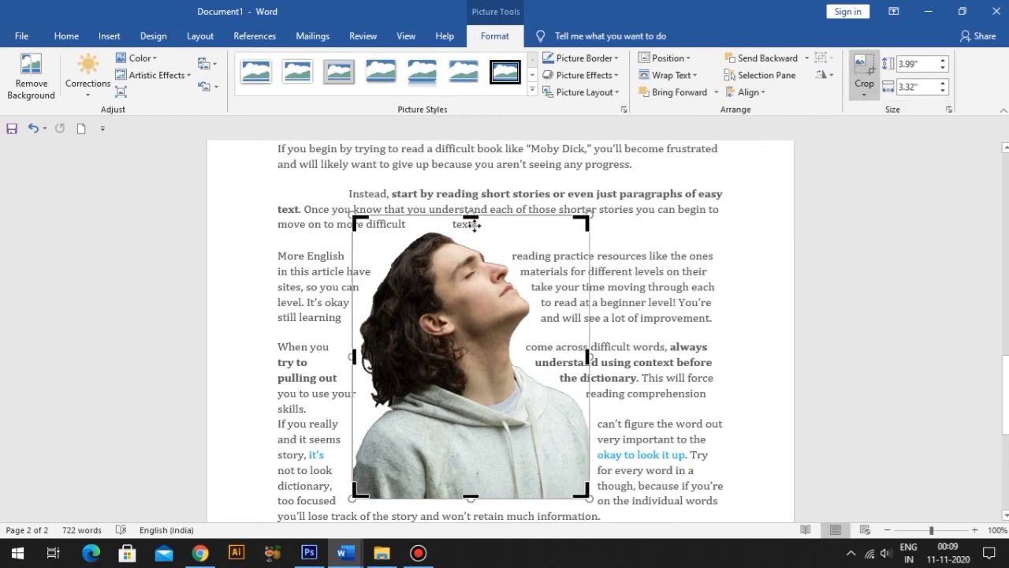
drag(470, 221, 470, 231)
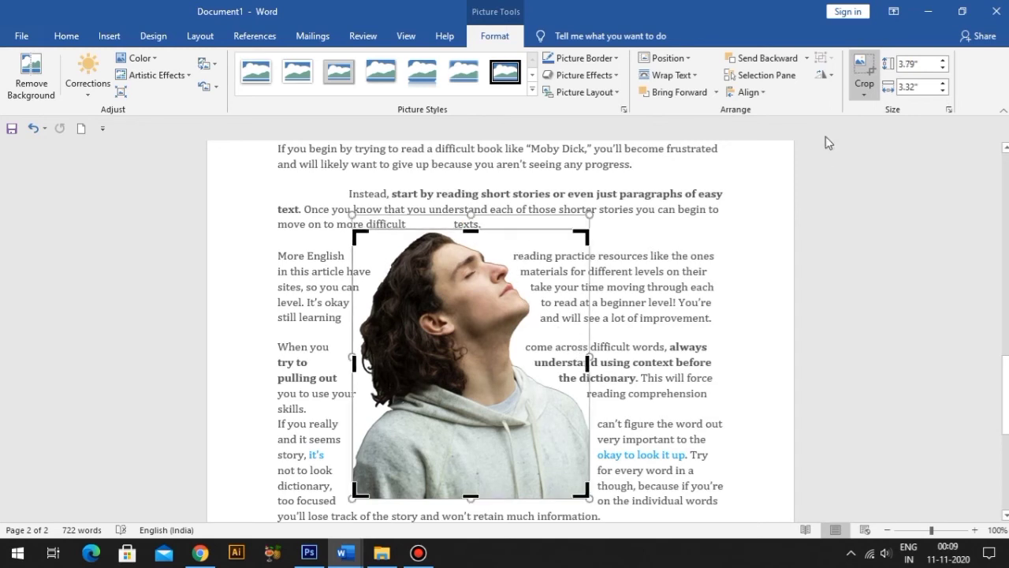
Set the photo's text wrapping to Through and shift it left.
click(654, 75)
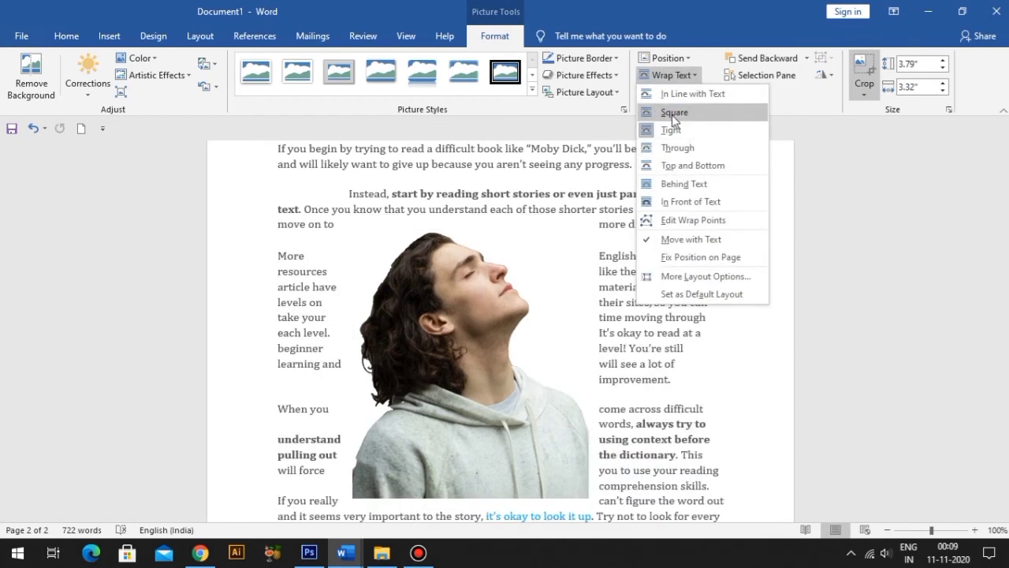
click(677, 147)
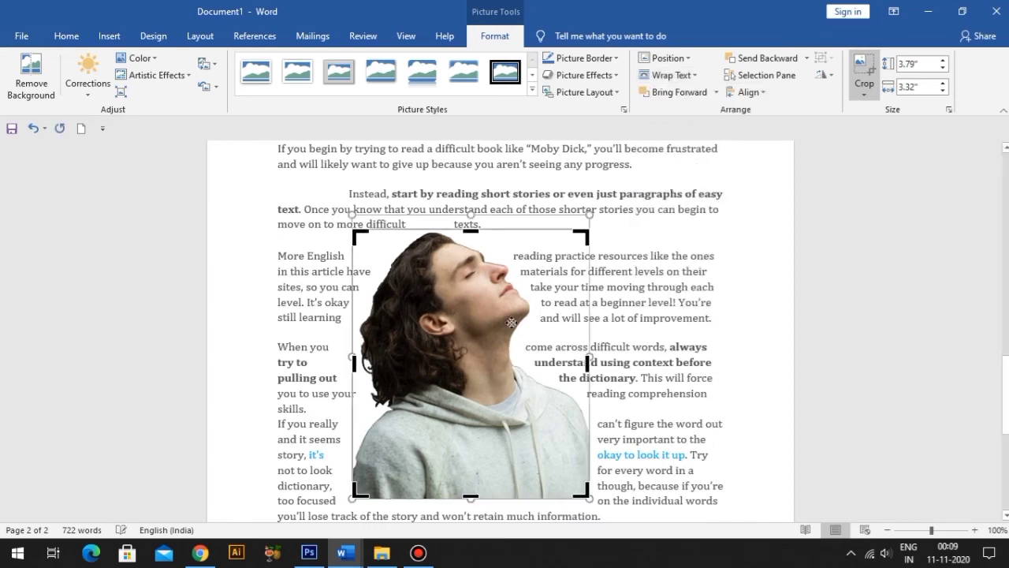
drag(462, 284, 417, 288)
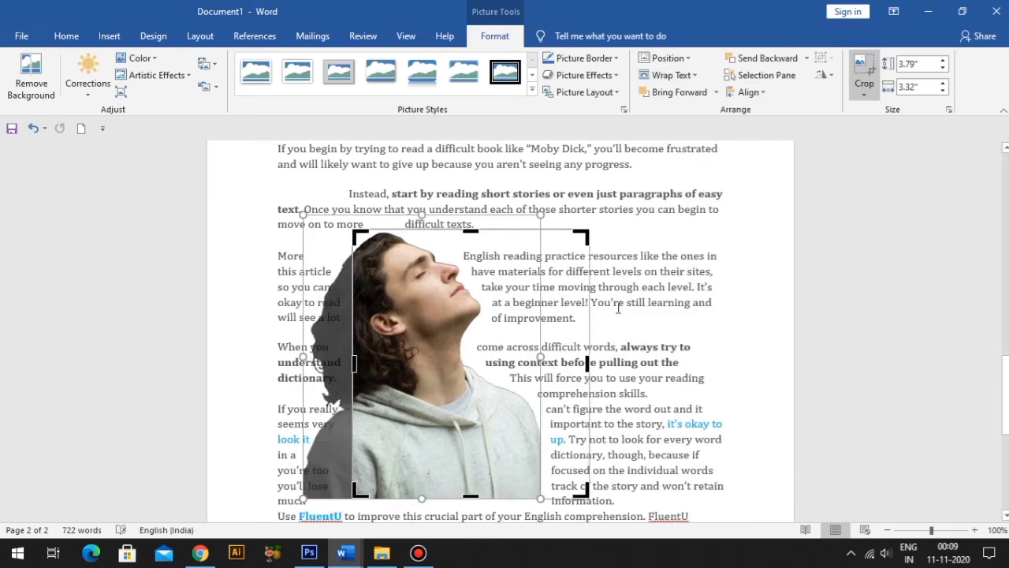
click(724, 300)
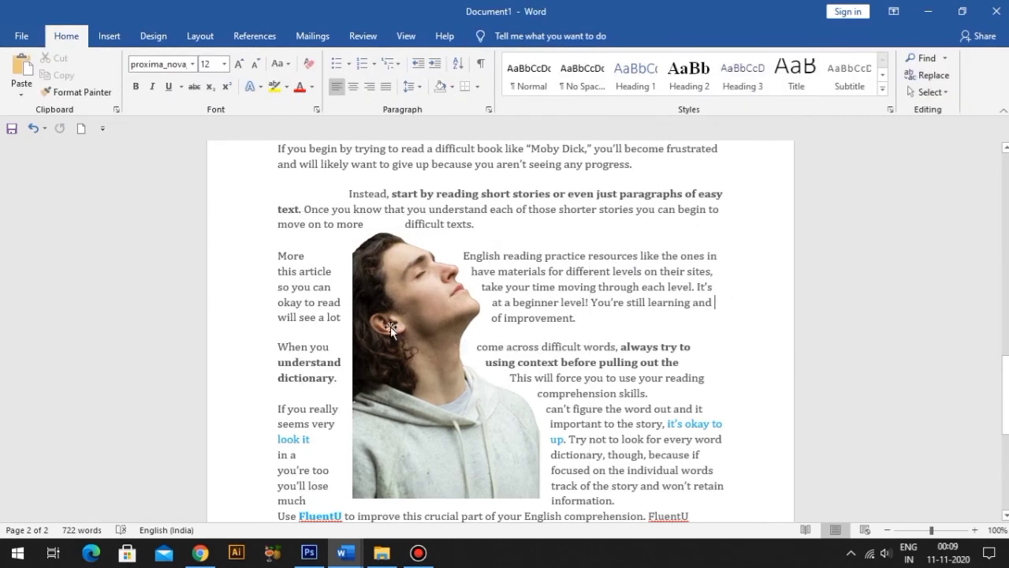
Undo the leftward move and scroll through the article to review the wrapping around the man.
key(ctrl+z)
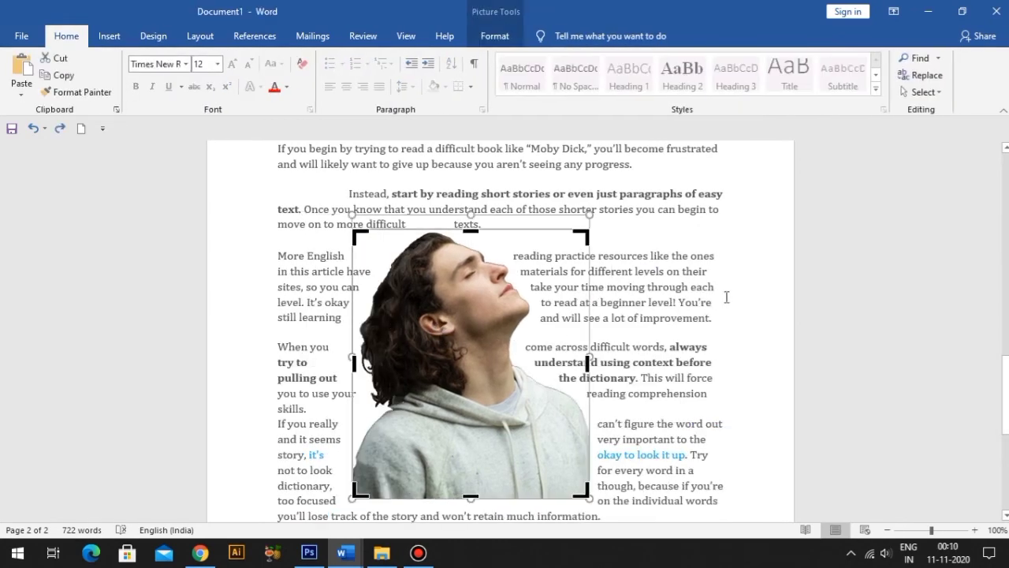
click(755, 290)
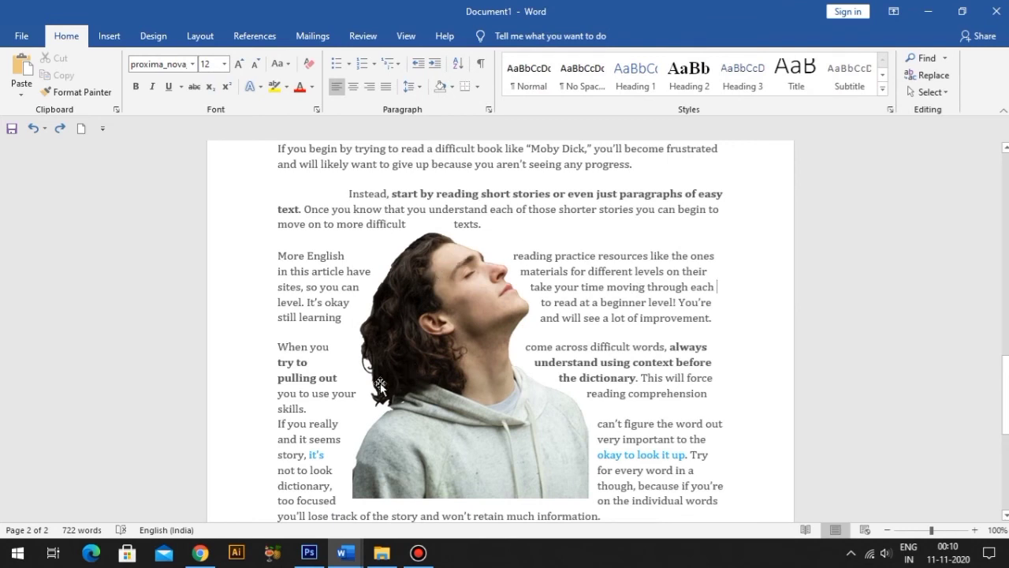
scroll(519, 356, up, 1)
scroll(520, 356, down, 2)
scroll(520, 356, down, 1)
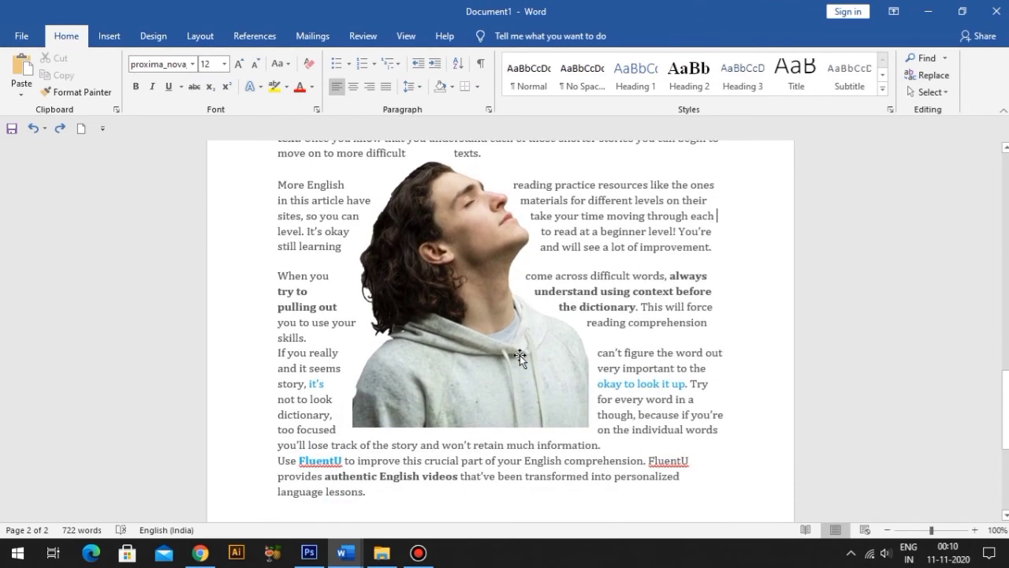
scroll(519, 357, up, 1)
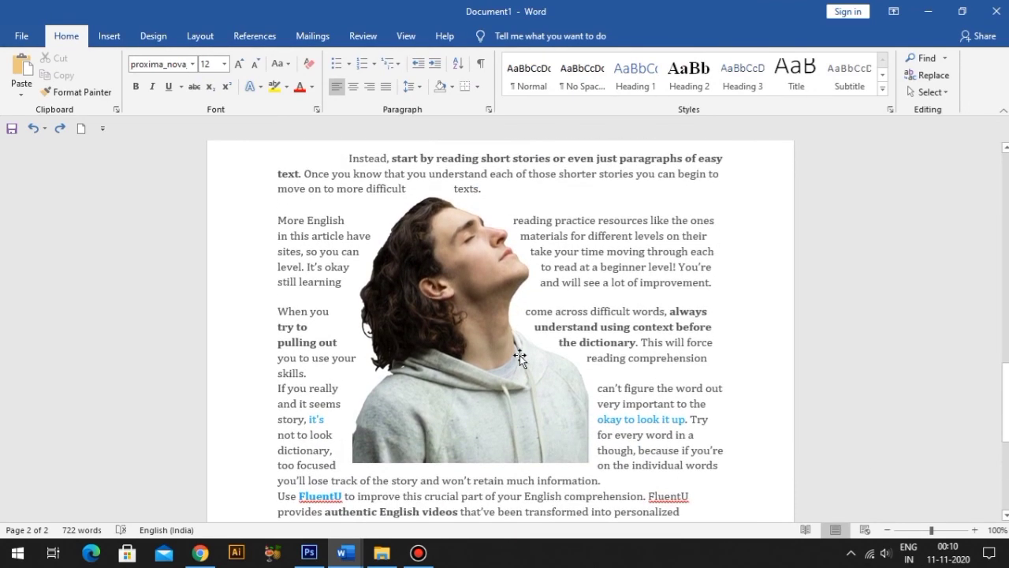
scroll(519, 355, up, 1)
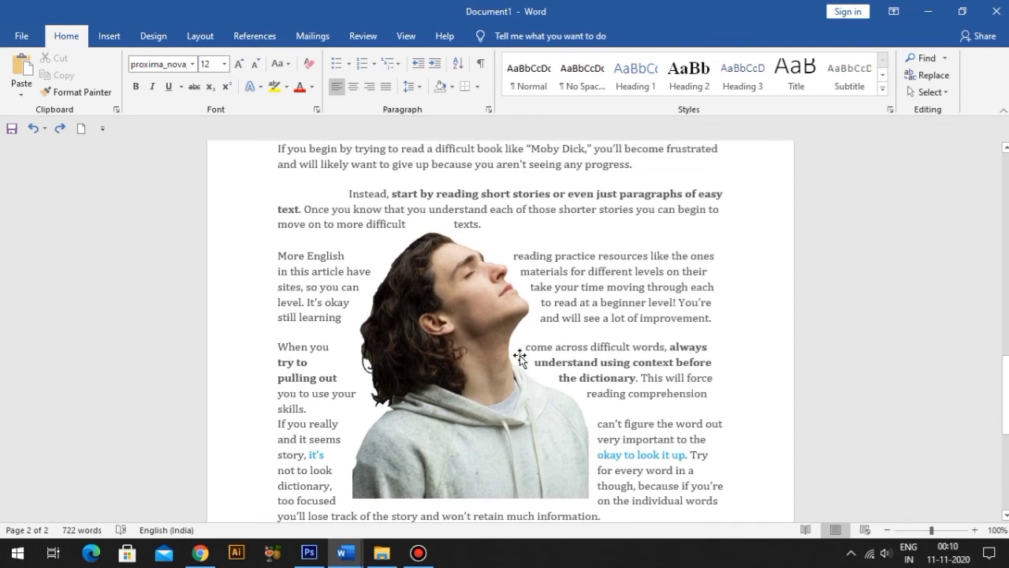